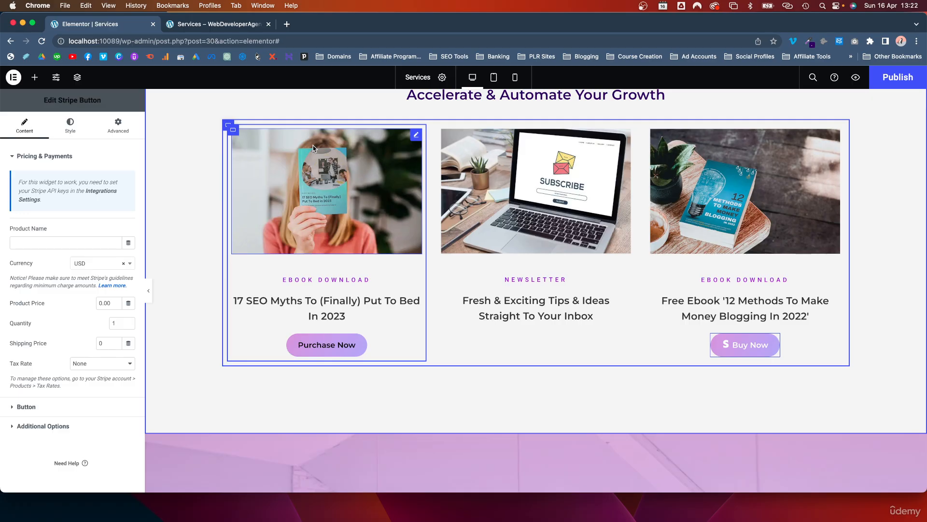
Open the bookmarked Stripe dashboard in a new browser tab and close the Services page preview tab
click(287, 23)
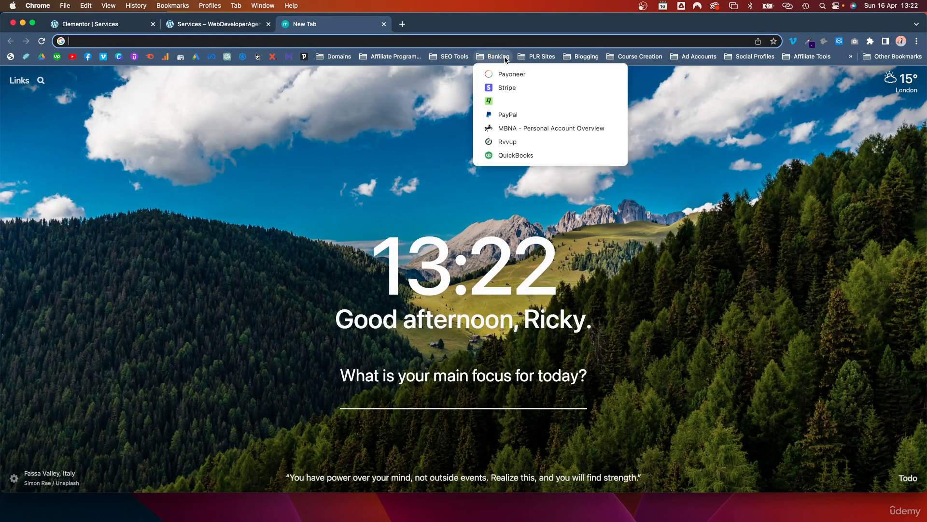
click(499, 57)
click(505, 87)
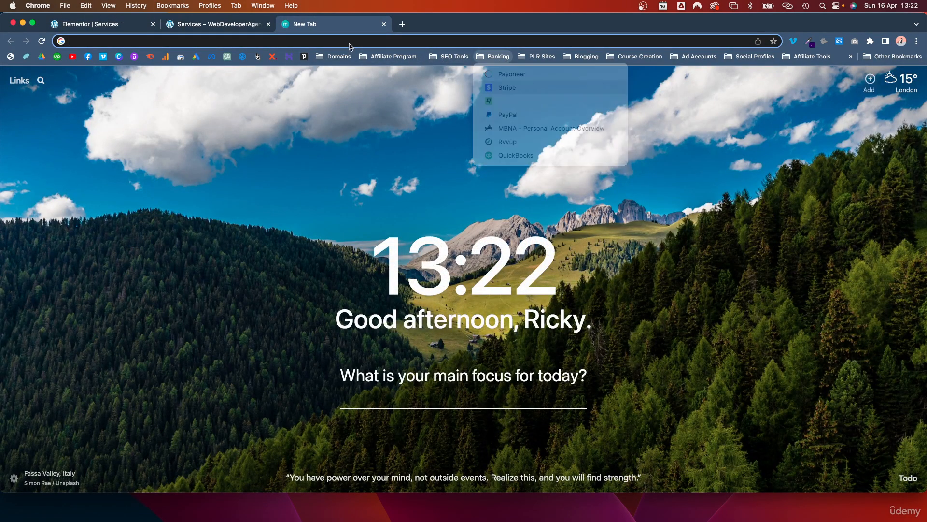
click(243, 24)
key(super+w)
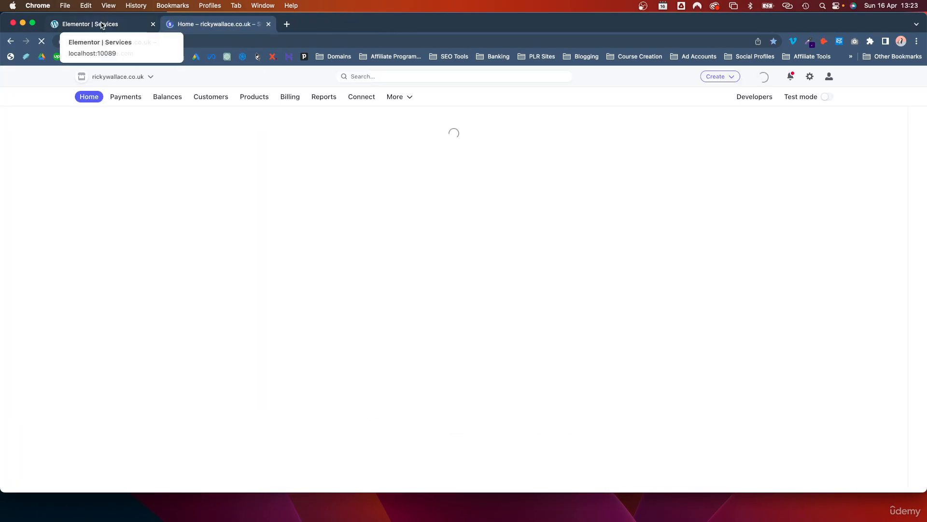
Open Elementor's Integrations settings in the WordPress admin and find the Stripe section with the test and live secret key fields
click(90, 26)
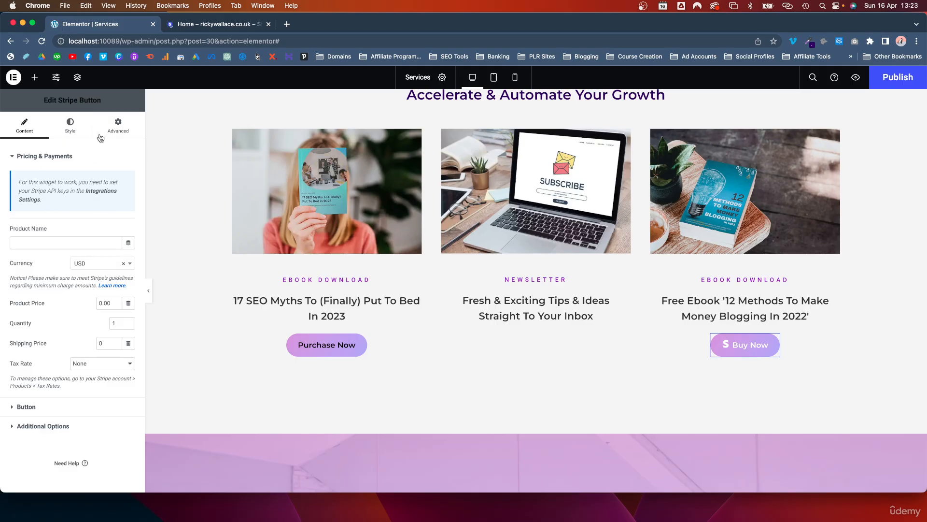
click(13, 77)
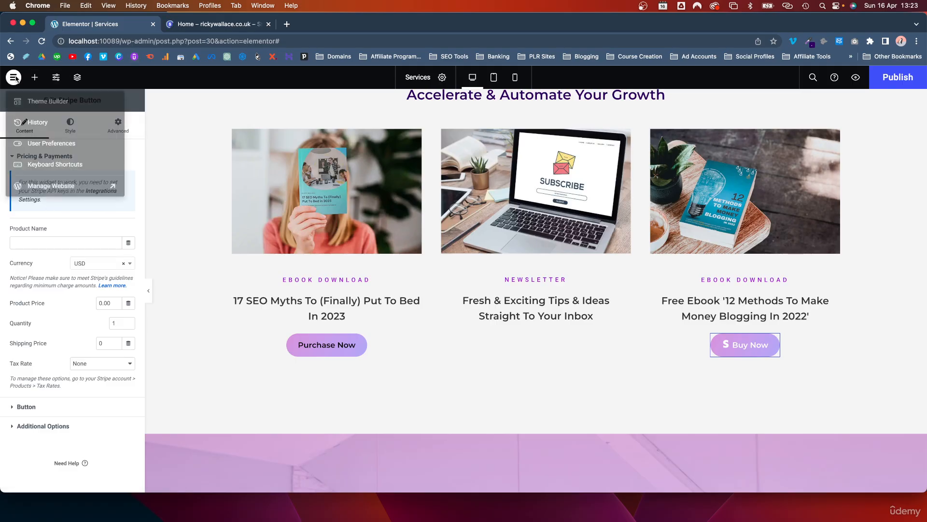
click(41, 194)
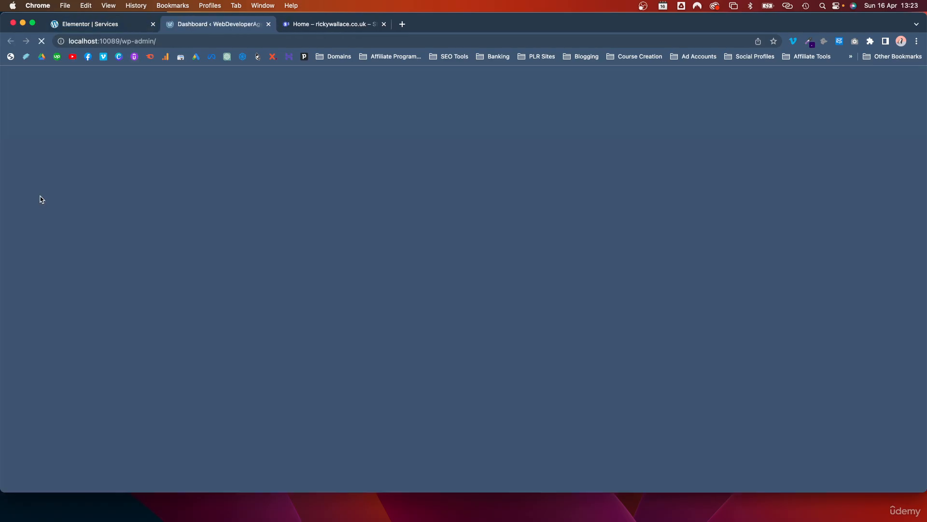
mouse_move(35, 236)
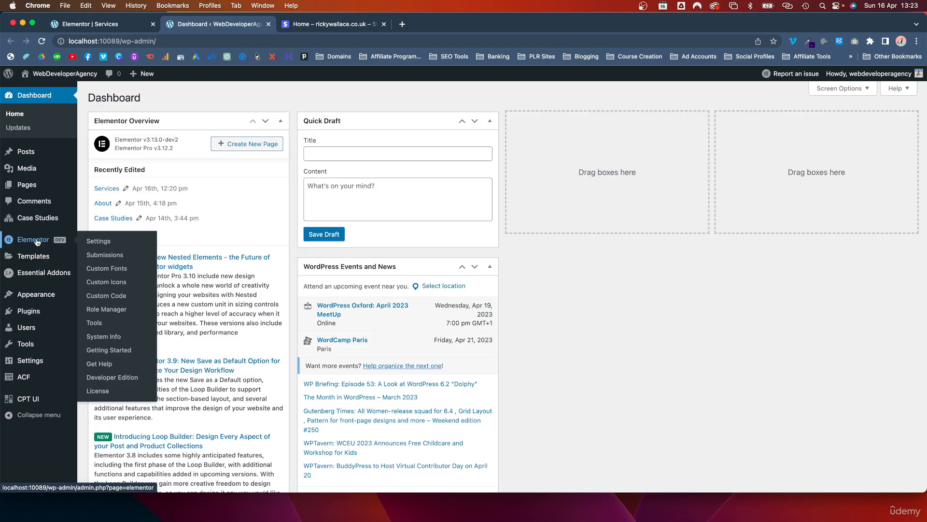
click(95, 242)
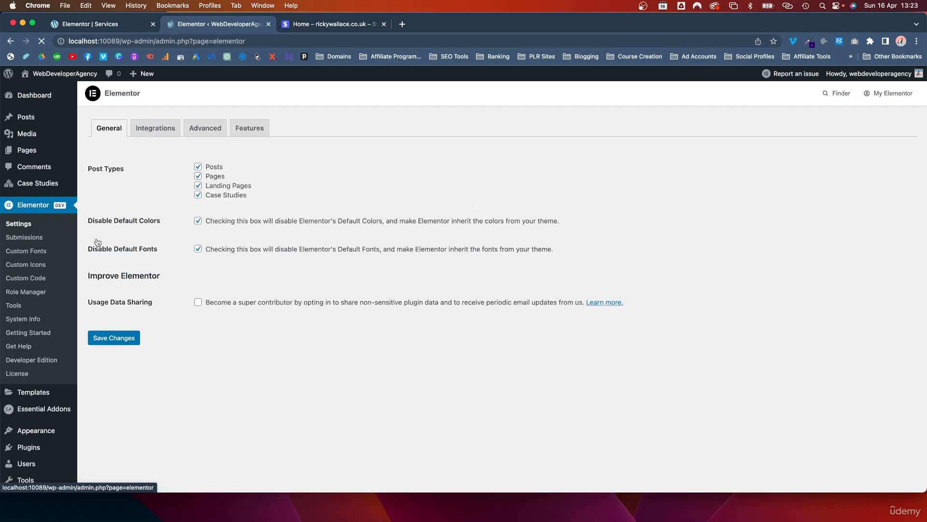
click(157, 129)
scroll(181, 277, down, 20)
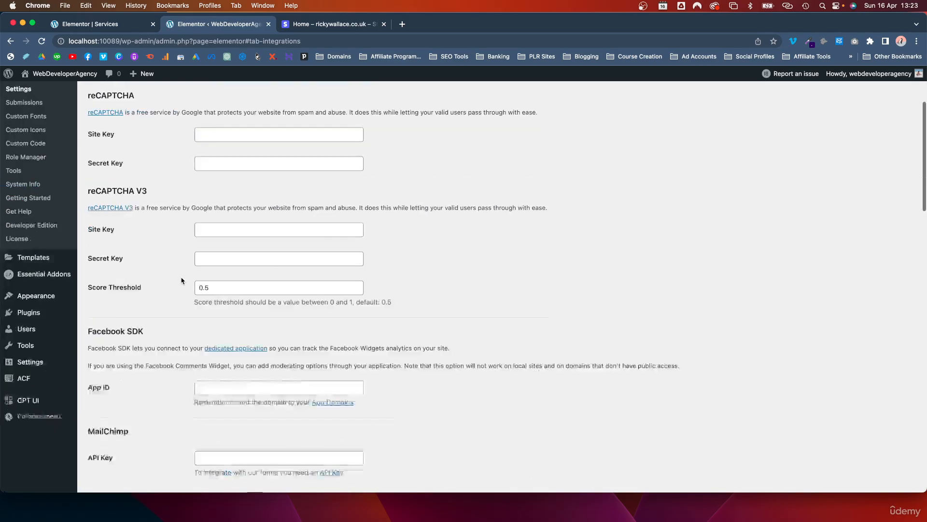
scroll(181, 277, down, 2)
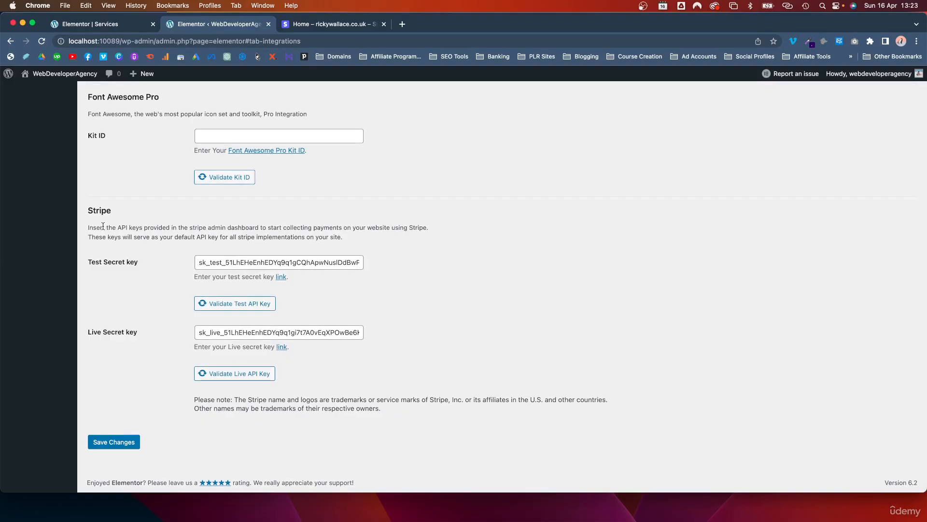
drag(87, 219, 124, 216)
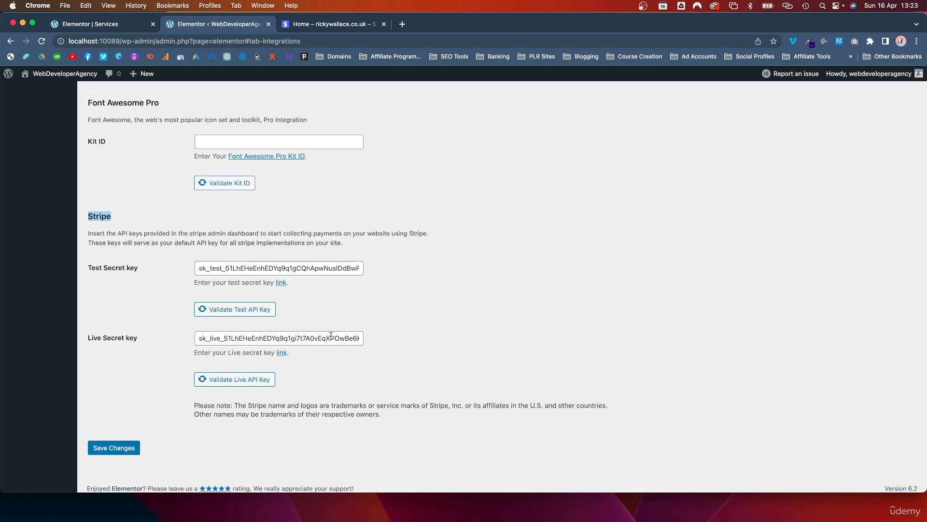
Switch to the Stripe dashboard and open its Developers section, where the API keys are found
click(358, 25)
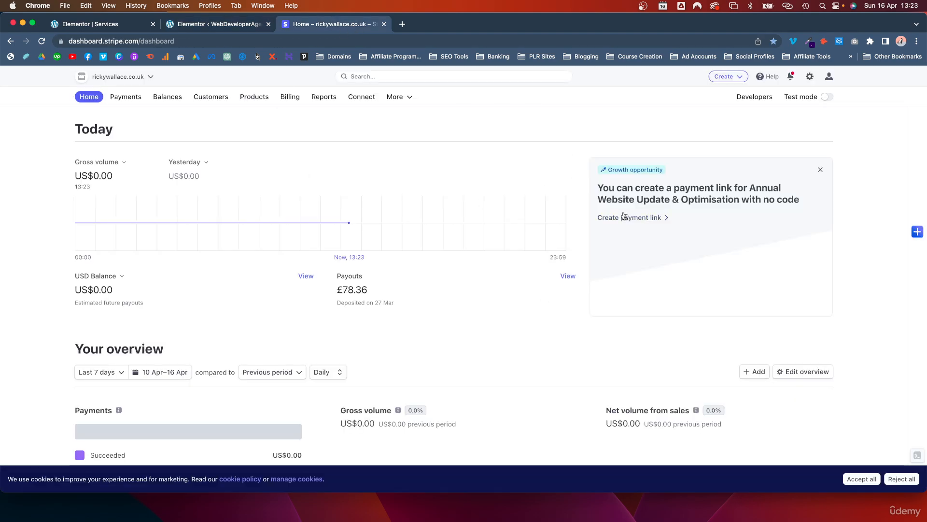
click(756, 97)
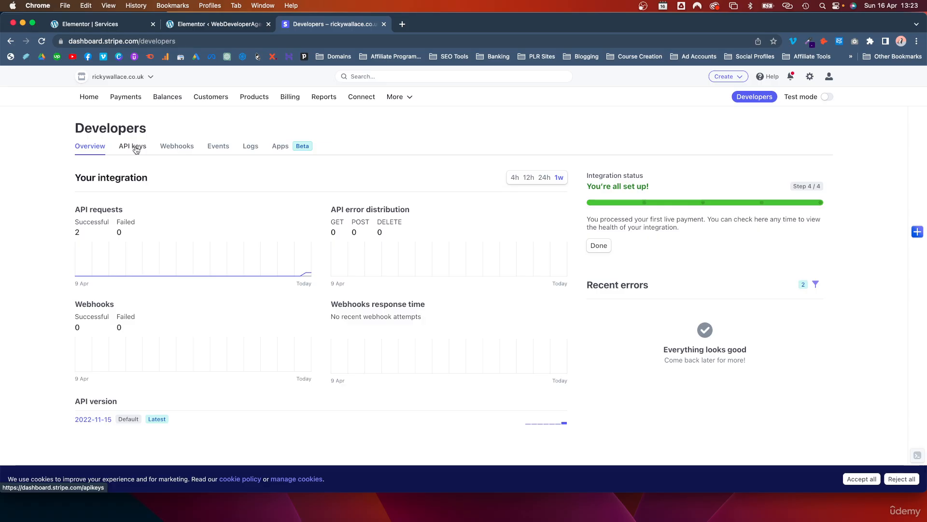
click(133, 24)
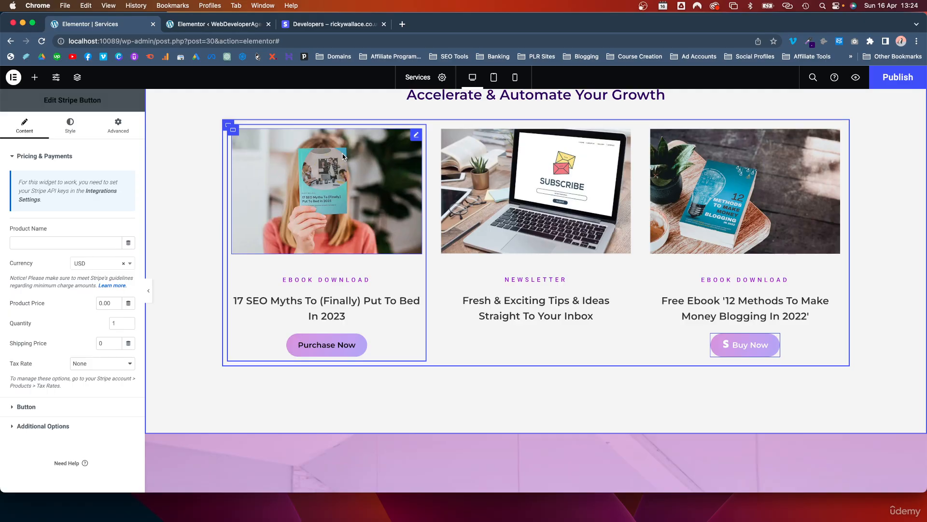
click(313, 27)
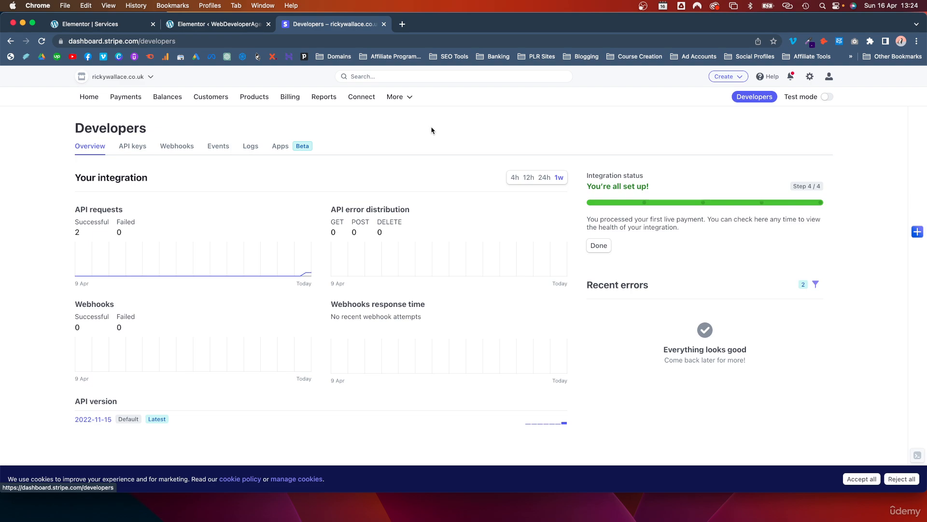
click(98, 21)
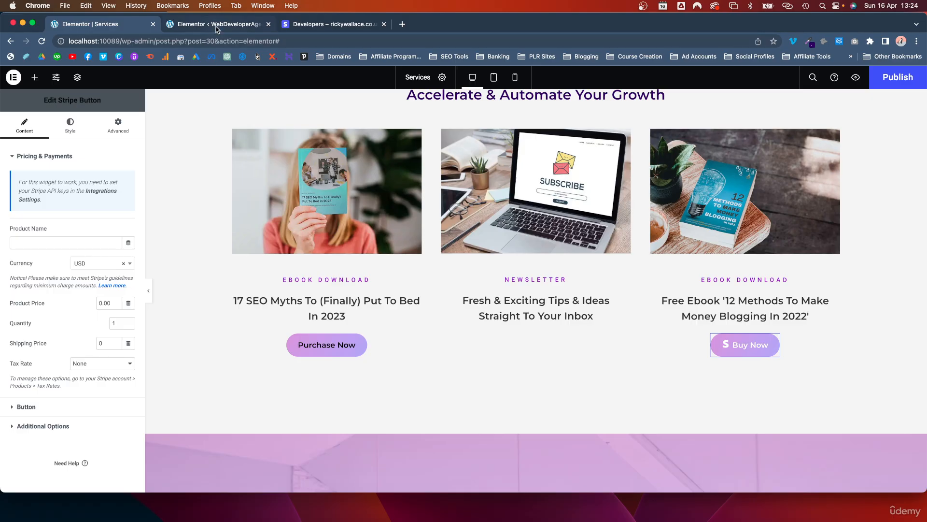
click(331, 24)
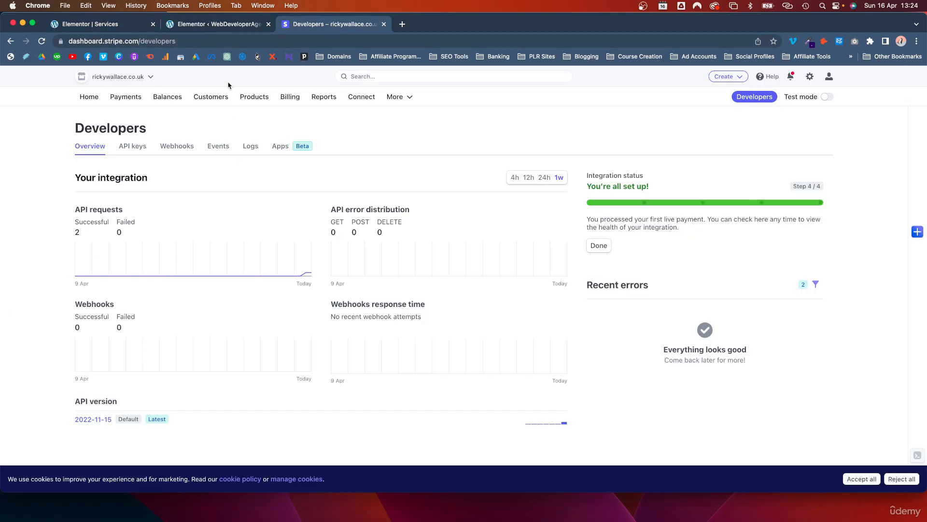
click(231, 25)
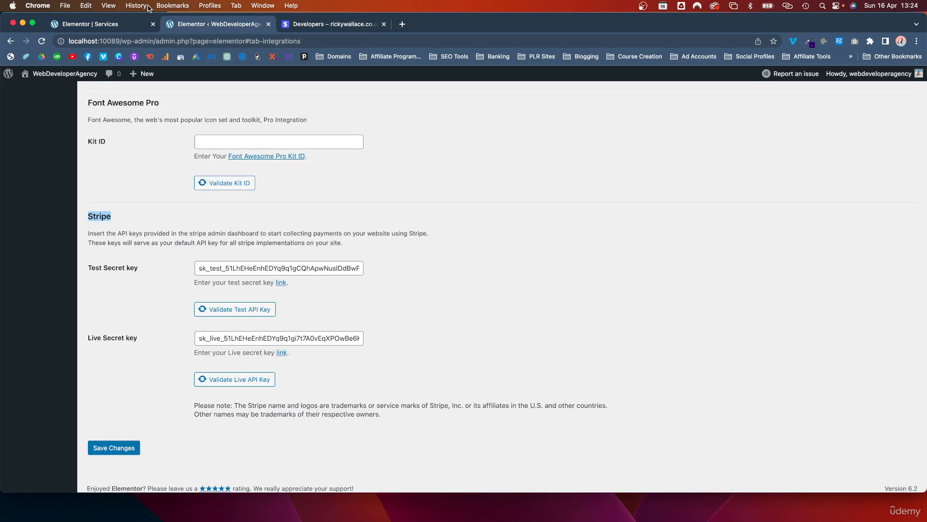
Return to the Elementor Services page and set the Stripe button's product name to "Blogging ebook"
click(124, 24)
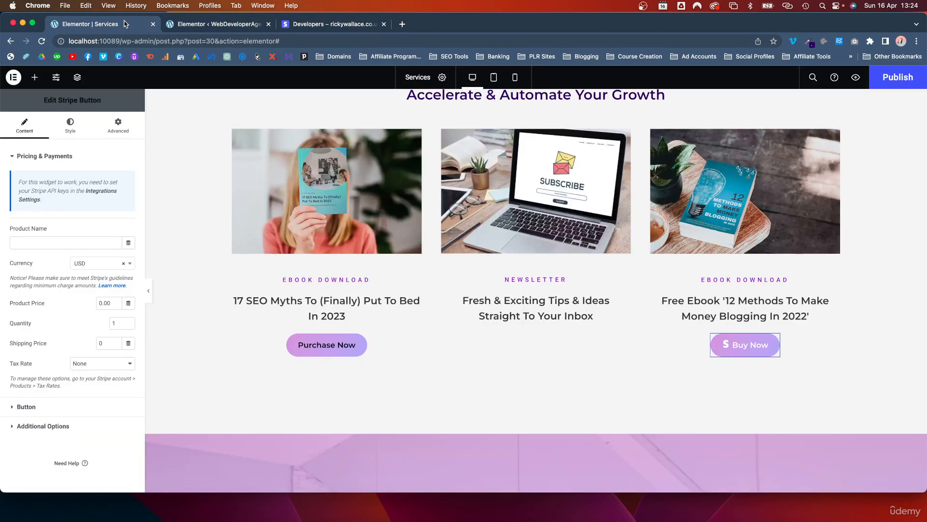
click(56, 241)
text(ebook)
text(blooging e)
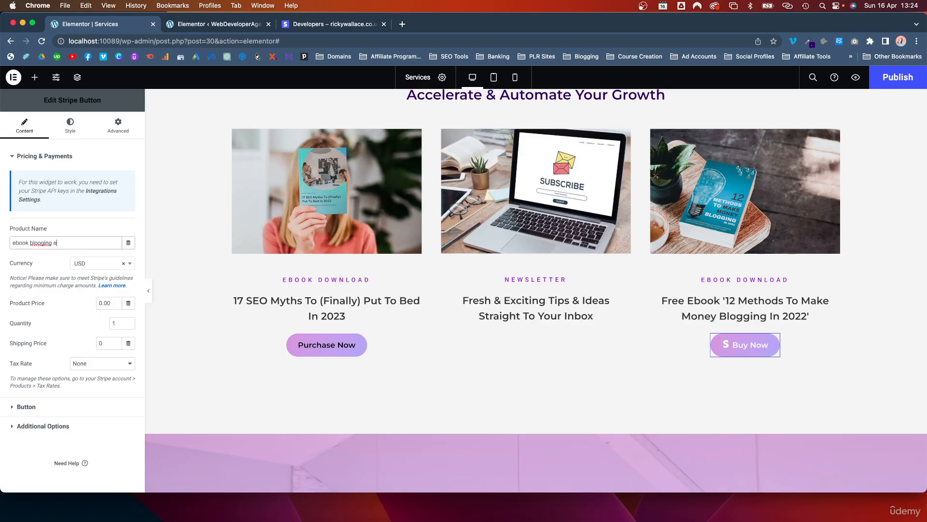
text(book)
drag(52, 243, 2, 243)
text(Blogging)
Set the Stripe button's currency to GBP and its product price to 7.99
click(124, 265)
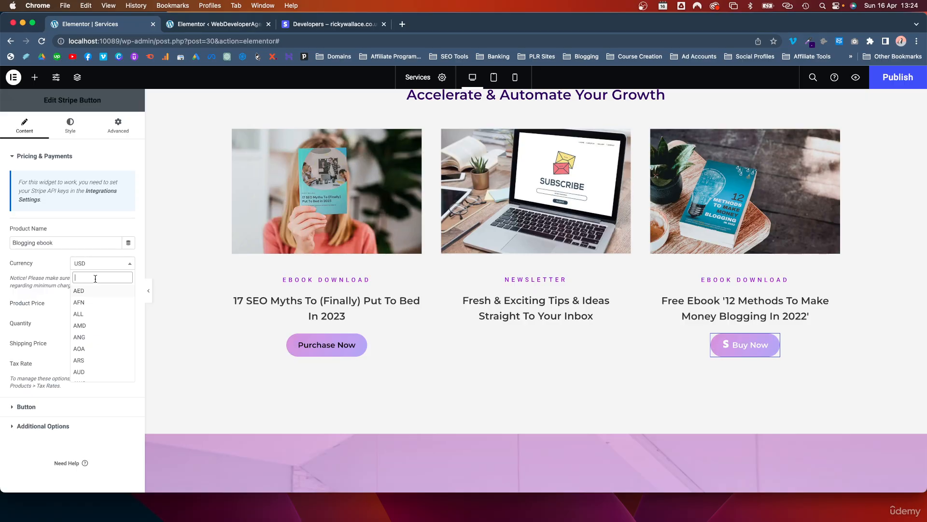
text(gbp)
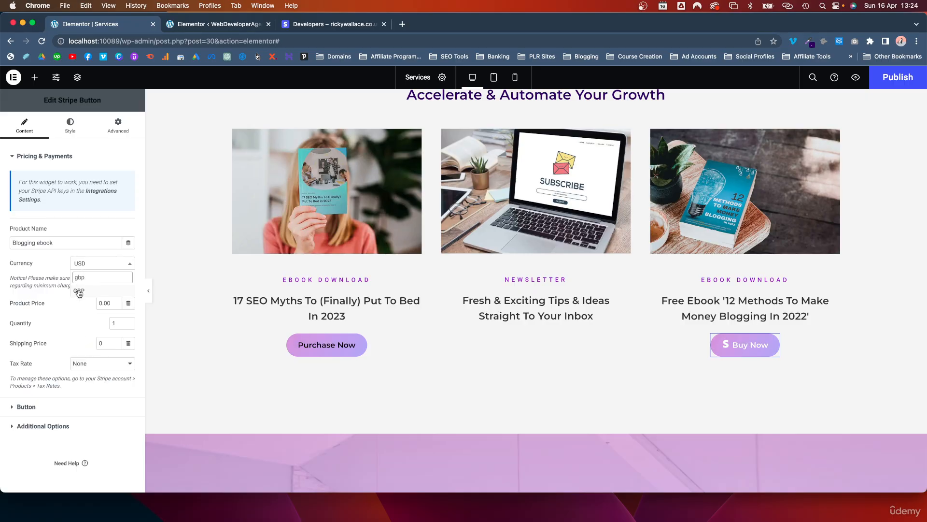
click(79, 291)
click(115, 302)
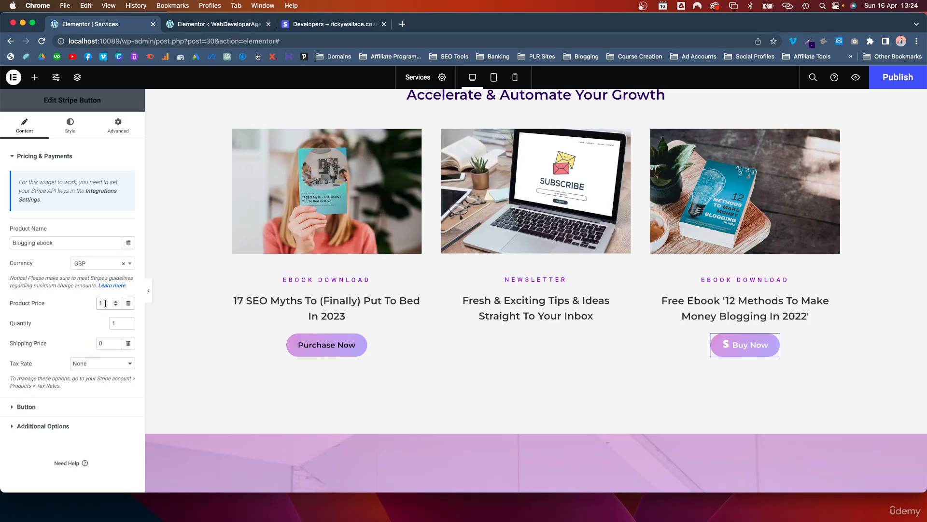
key(BackSpace)
text(7.99)
Change the Stripe button's text to "Purchase Now"
click(29, 406)
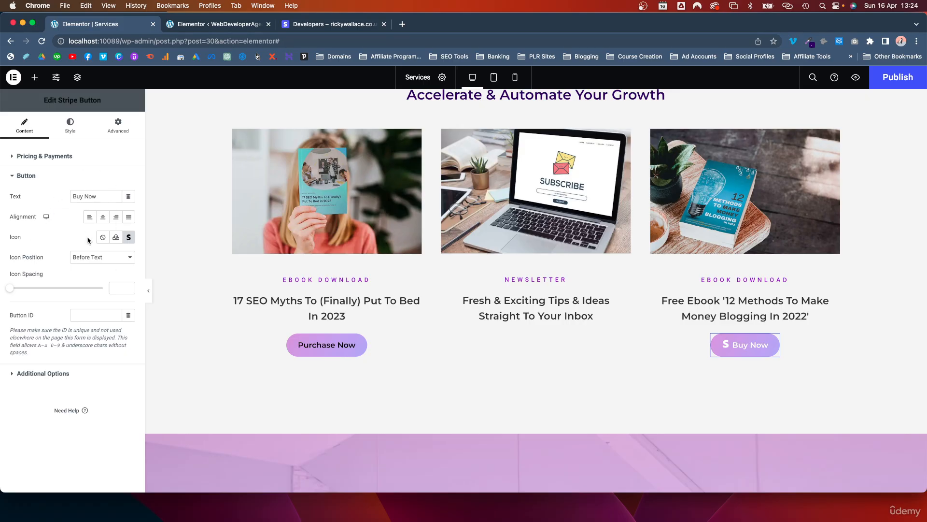
triple_click(96, 194)
text(Pur)
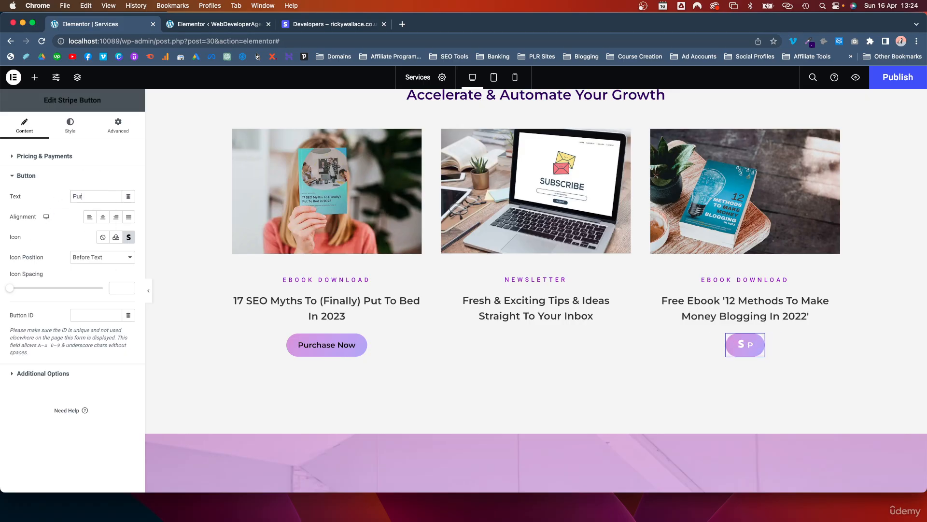
text(chase Now)
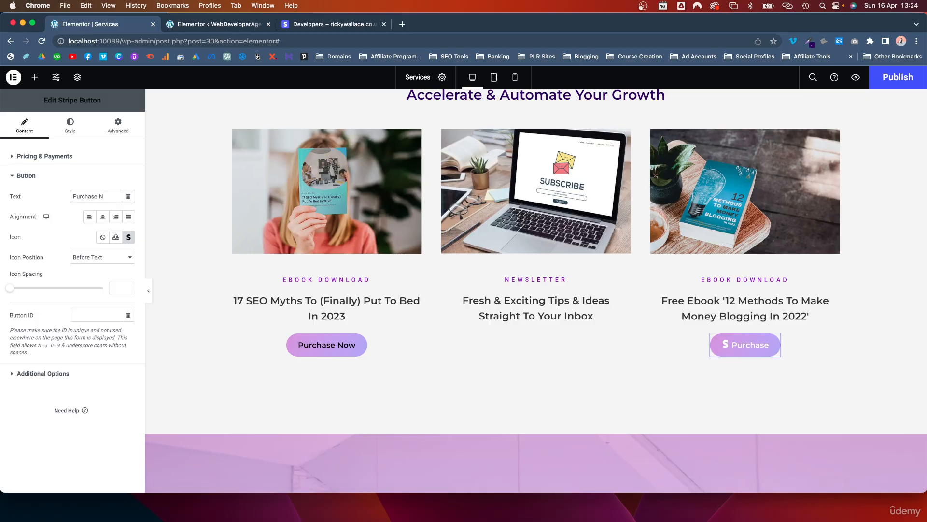
Check the Stripe button's additional options, pricing and icon choices, and set its icon to None
click(41, 373)
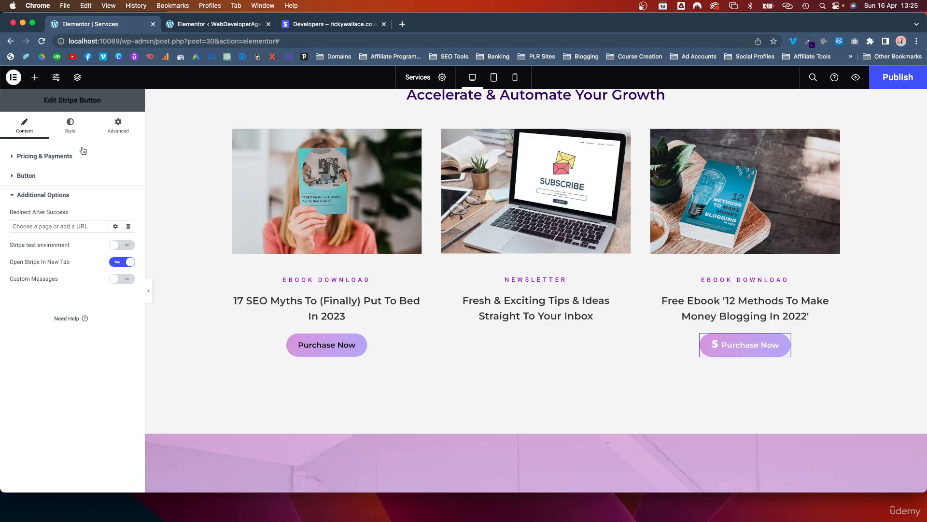
click(43, 163)
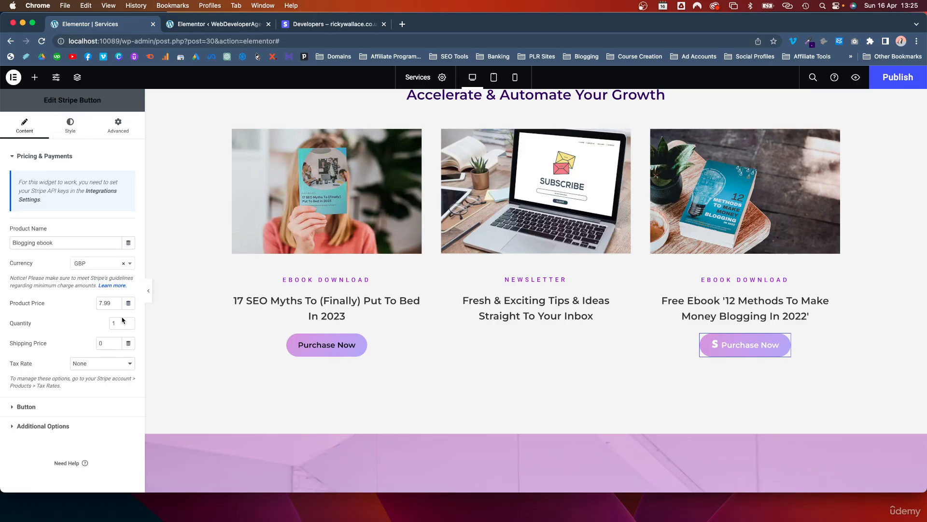
click(38, 407)
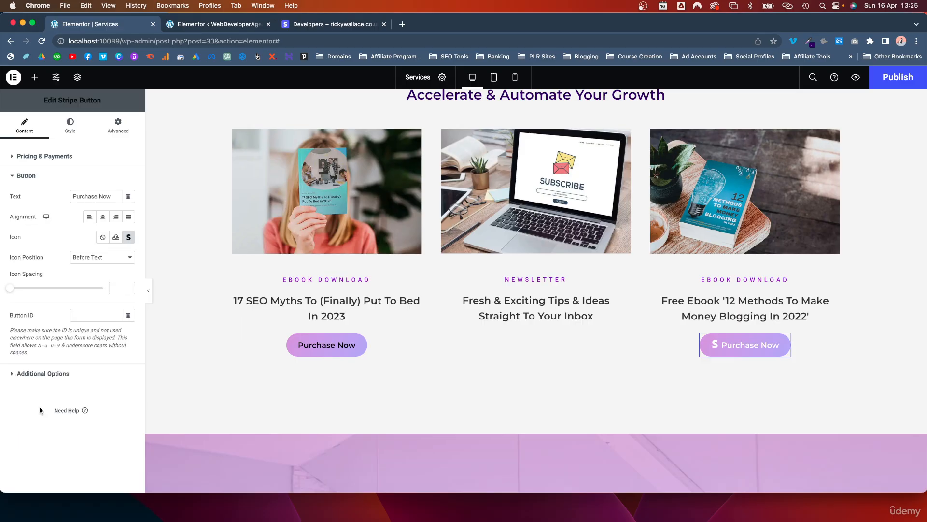
click(128, 237)
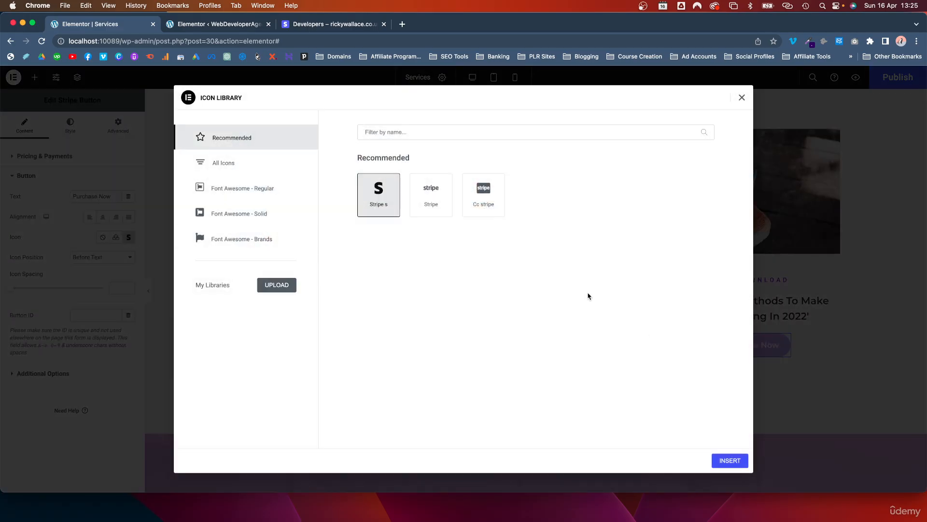
click(742, 98)
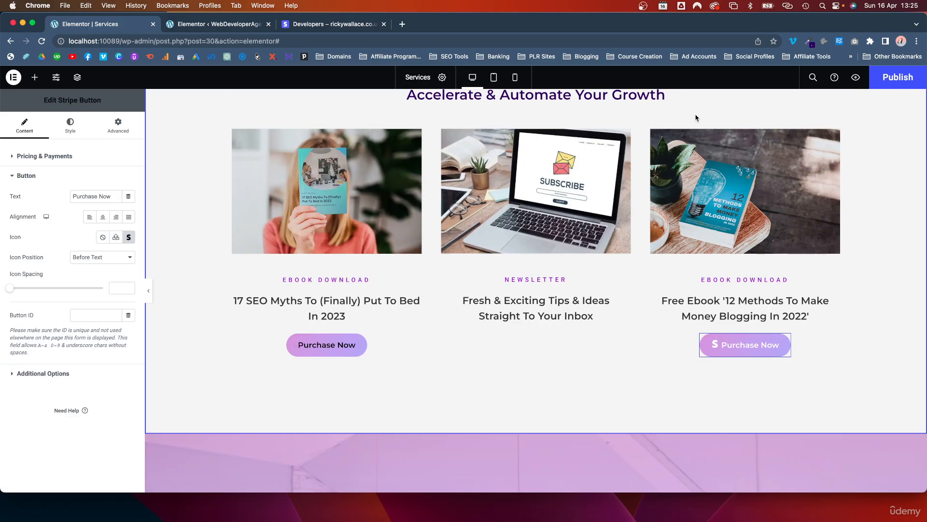
click(103, 238)
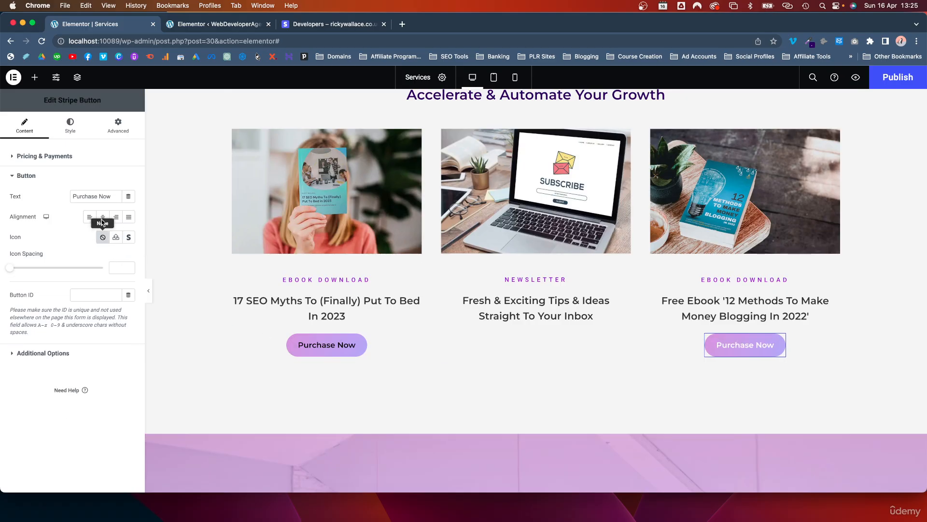
Set the Stripe button's normal text color to the global color Black
click(70, 127)
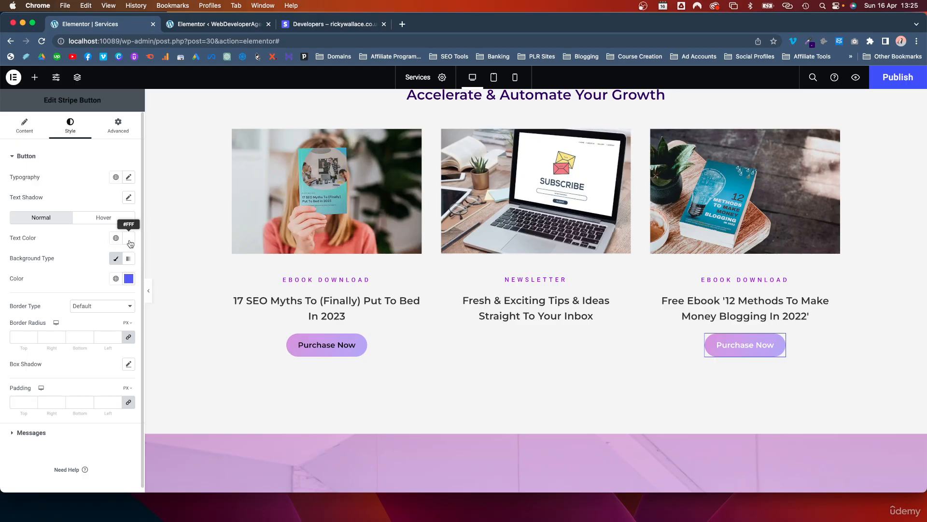
click(130, 243)
click(116, 238)
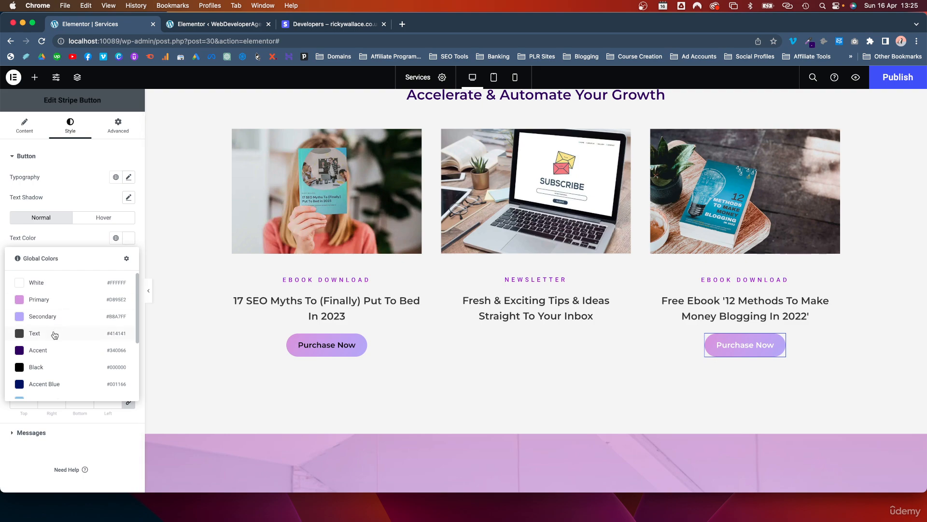
click(38, 366)
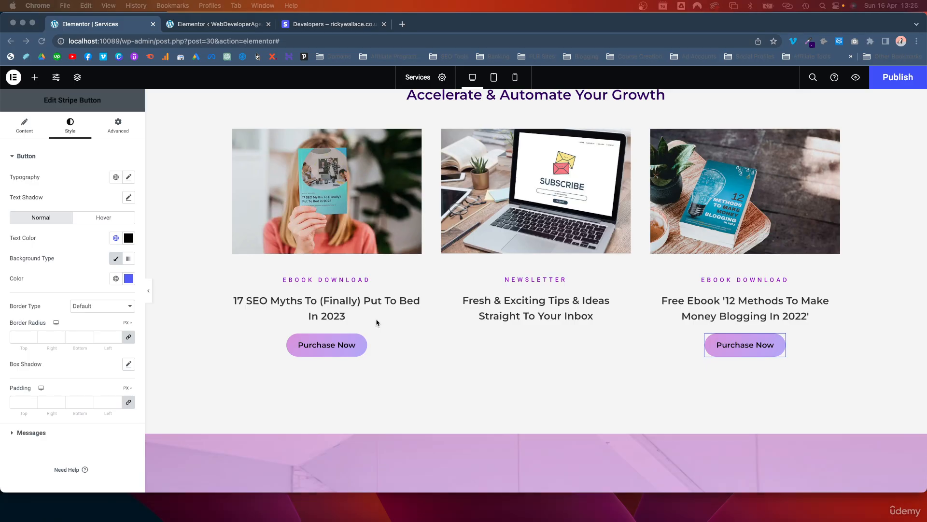
mouse_move(115, 521)
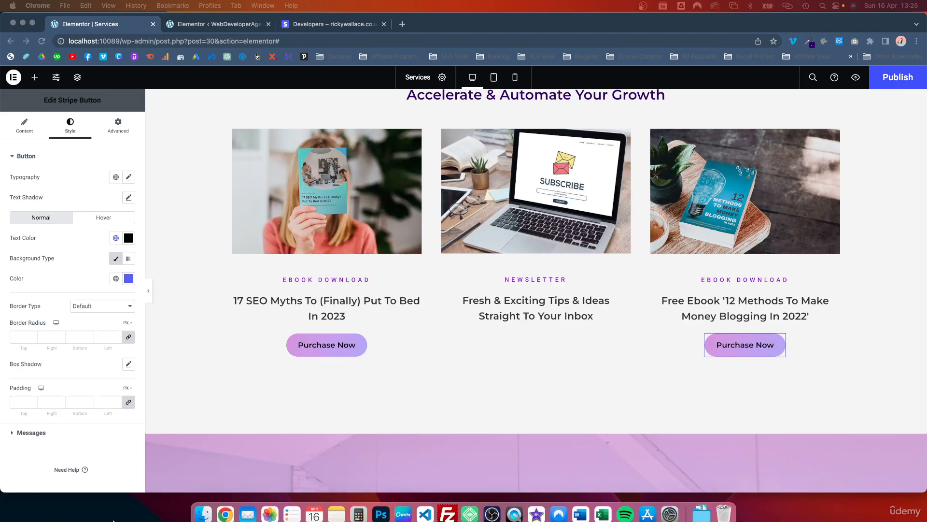